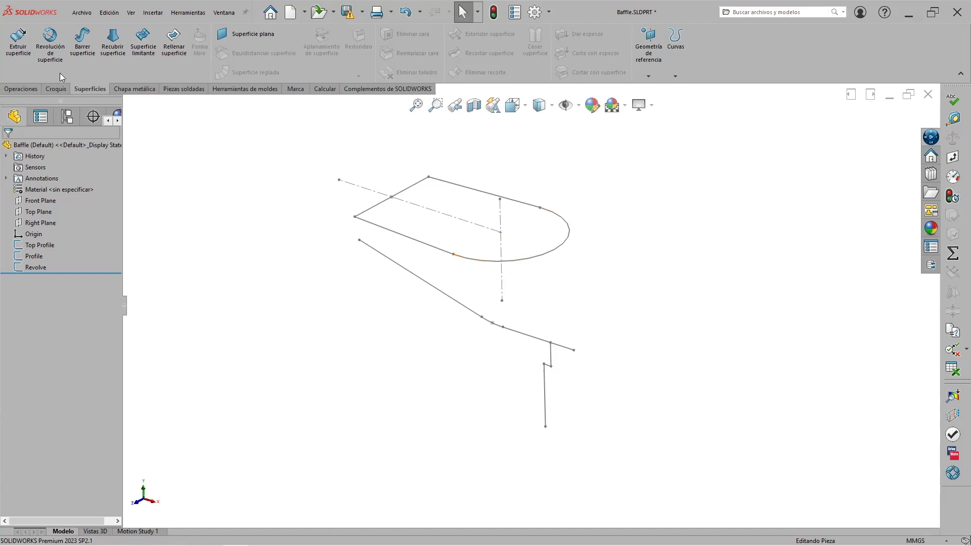
# Extrude the Top Profile sketch into a 150 mm mid-plane surface for the deflector sheet.
pyautogui.click(20, 57)
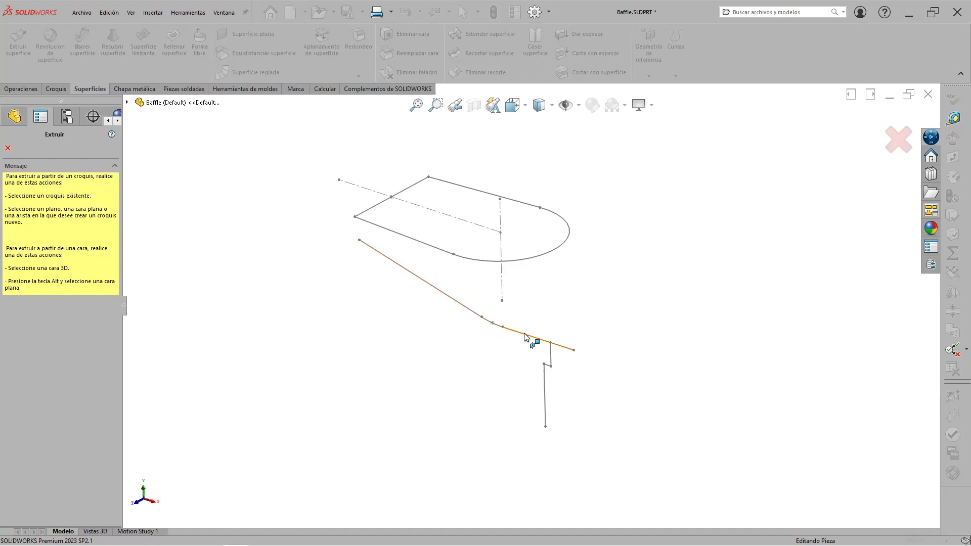
pyautogui.click(457, 301)
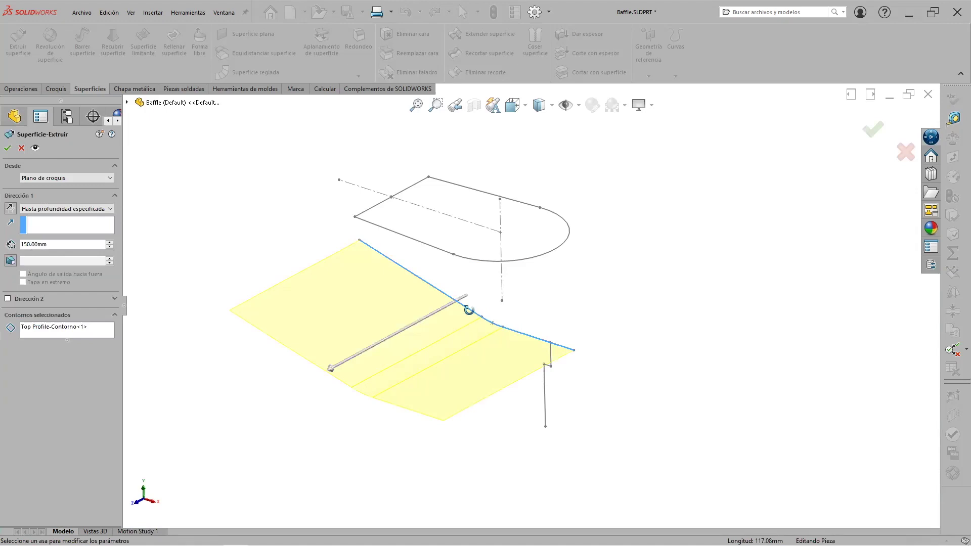
pyautogui.moveTo(469, 310); pyautogui.dragTo(435, 310, button='middle')
pyautogui.click(71, 209)
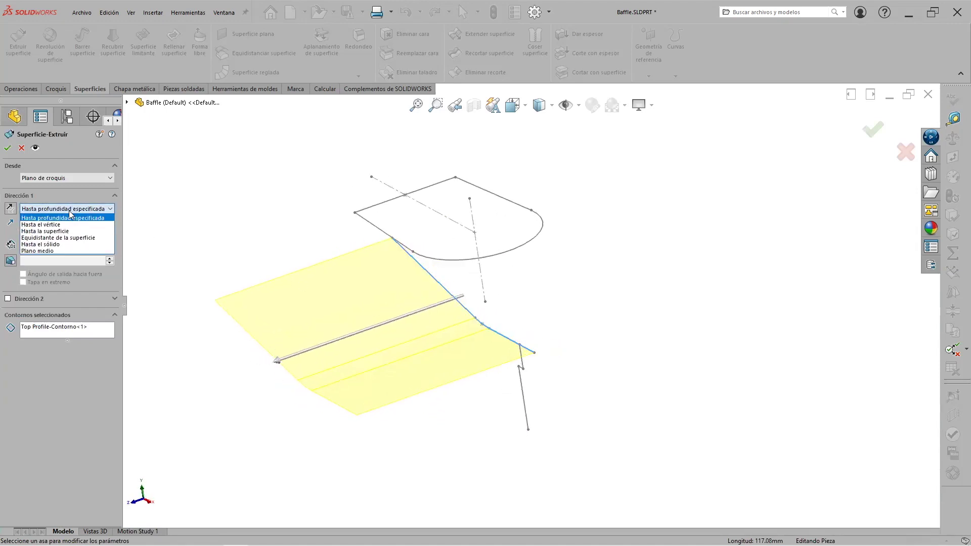
pyautogui.click(59, 252)
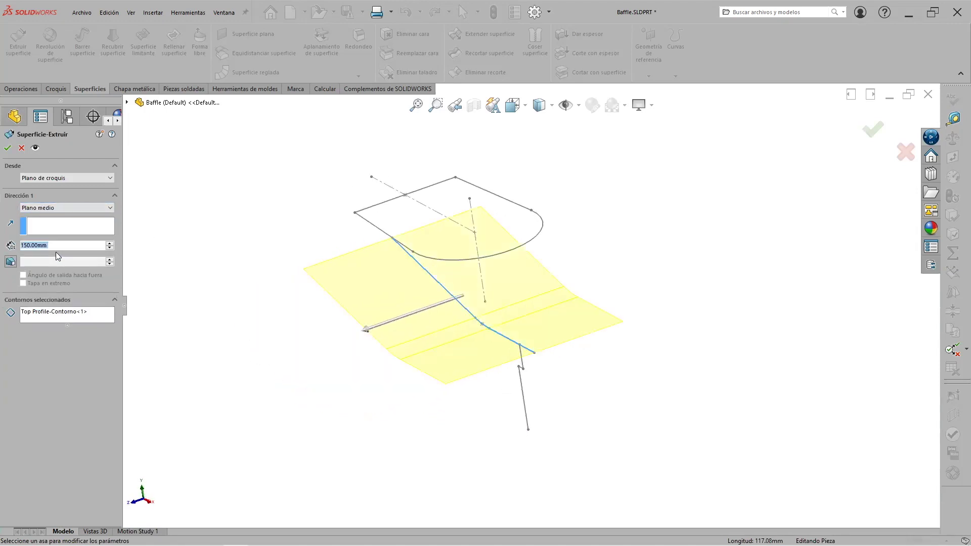
pyautogui.moveTo(399, 308)
pyautogui.mouseDown(button='middle')
pyautogui.moveTo(356, 297)
pyautogui.moveTo(385, 289)
pyautogui.moveTo(417, 324)
pyautogui.mouseUp(button='middle')
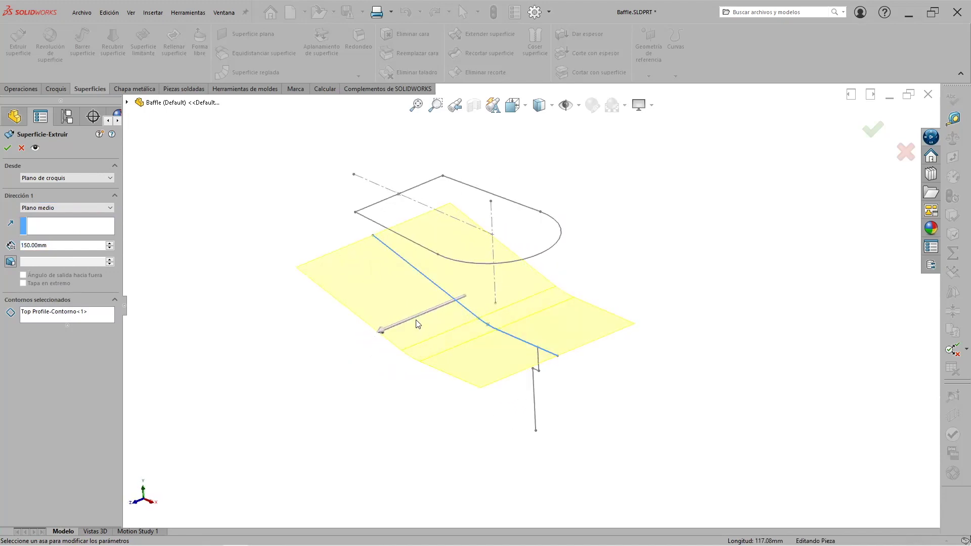
pyautogui.click(8, 148)
pyautogui.moveTo(589, 331)
pyautogui.mouseDown(button='middle')
pyautogui.moveTo(624, 284)
pyautogui.moveTo(561, 280)
pyautogui.moveTo(593, 281)
pyautogui.moveTo(582, 283)
pyautogui.mouseUp(button='middle')
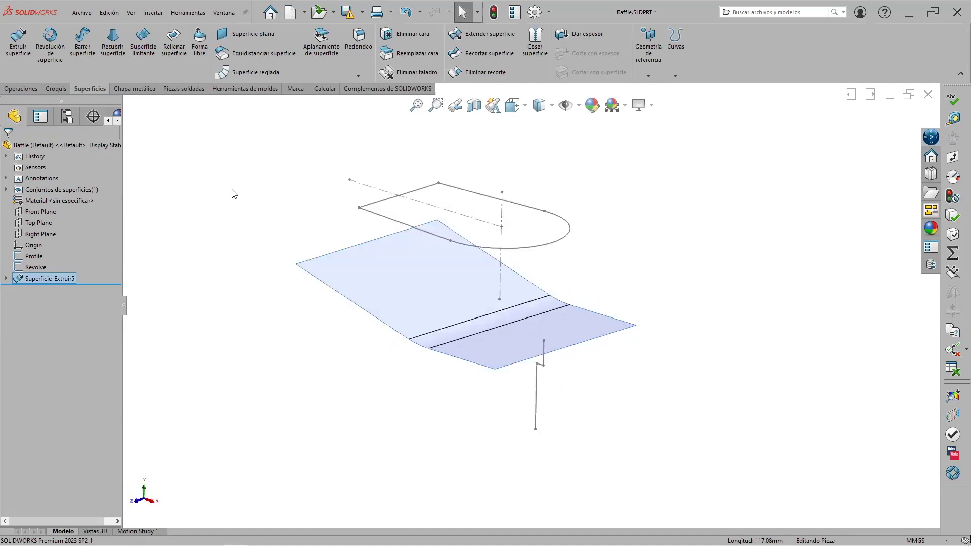
pyautogui.click(19, 40)
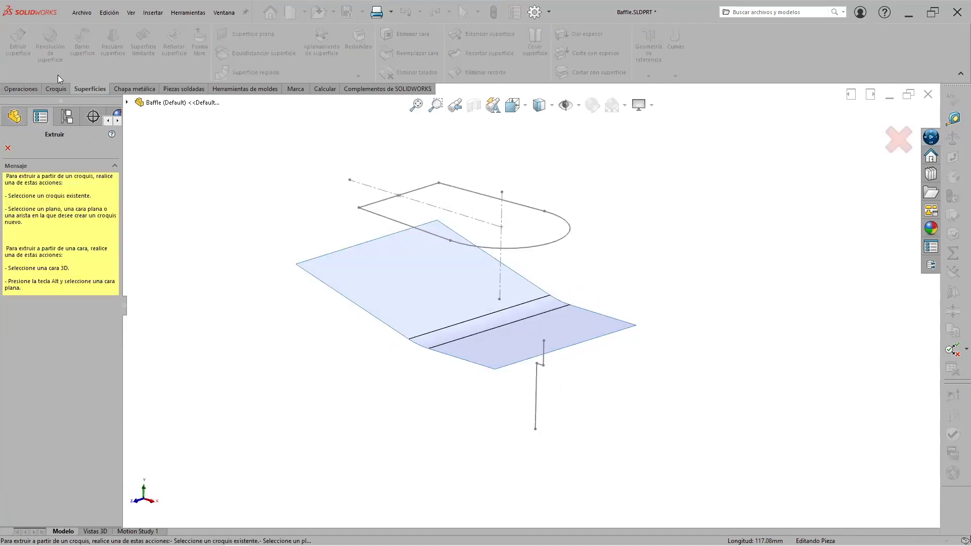
# Select the rounded-end Profile sketch and reverse the extrusion to point downward.
pyautogui.click(382, 220)
pyautogui.scroll(2, 510, 205)
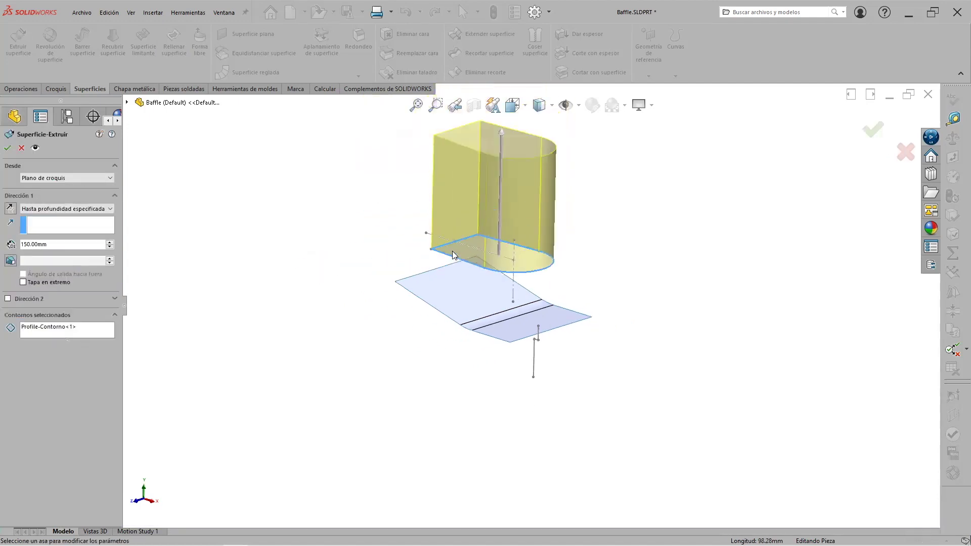
pyautogui.scroll(-1, 511, 205)
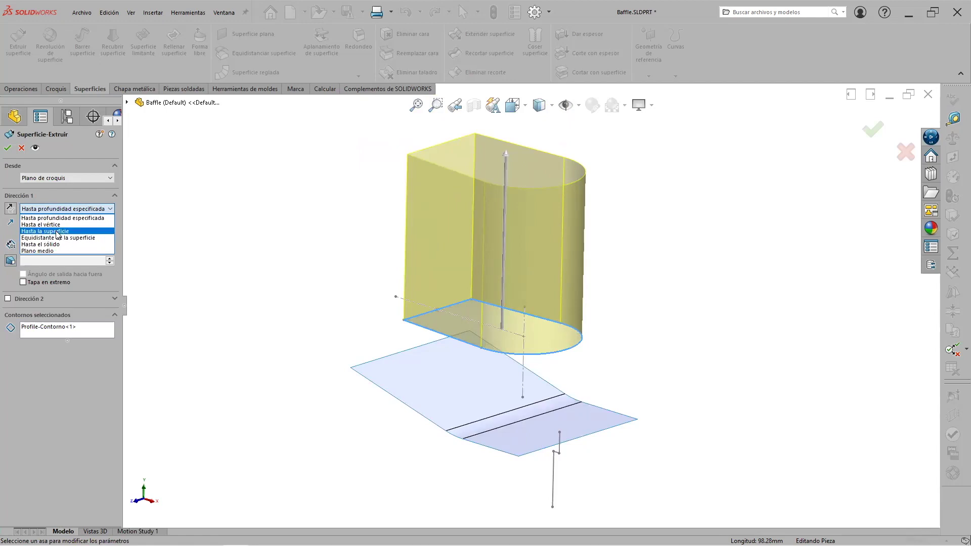
pyautogui.click(172, 228)
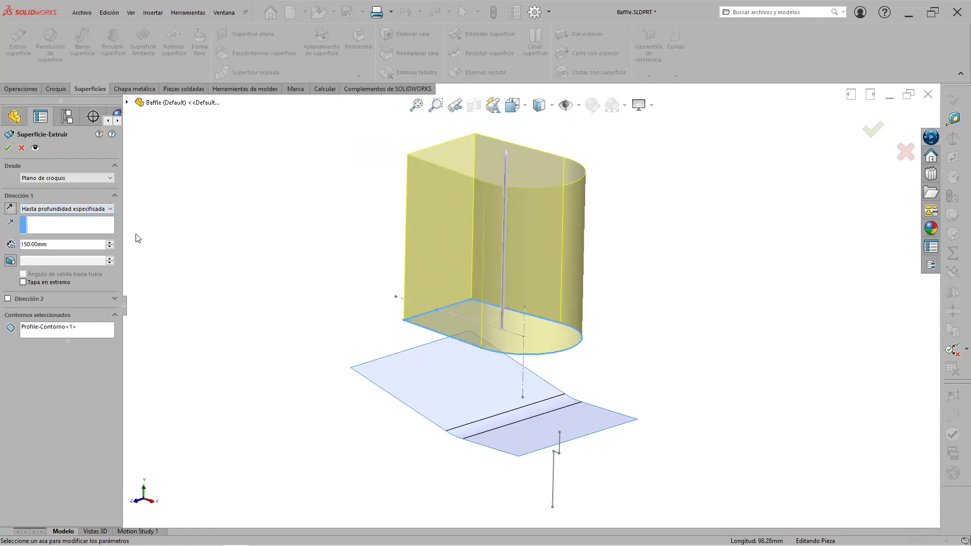
pyautogui.click(7, 209)
pyautogui.scroll(-3, 475, 356)
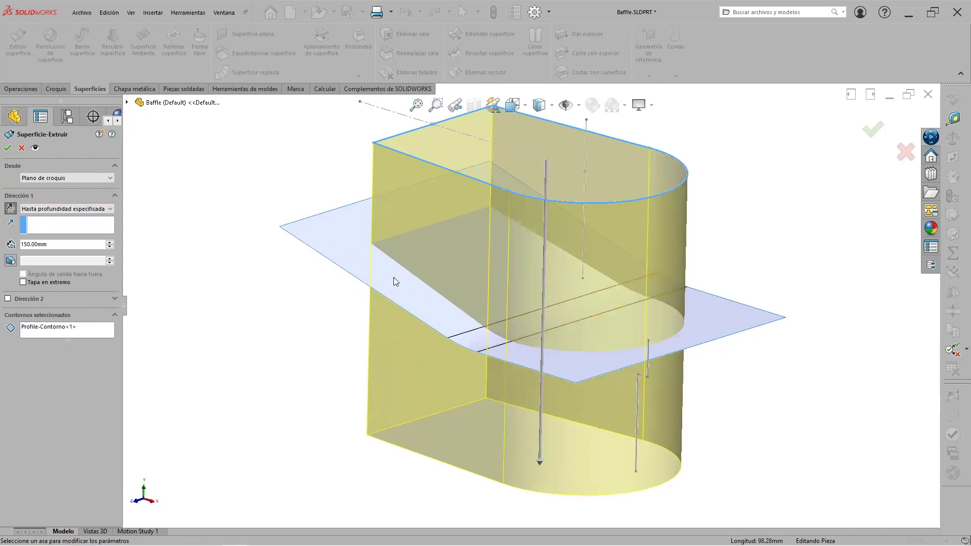
# End the wall extrusion at Superficie-Extruir5 using Hasta la superficie, and confirm it.
pyautogui.click(56, 211)
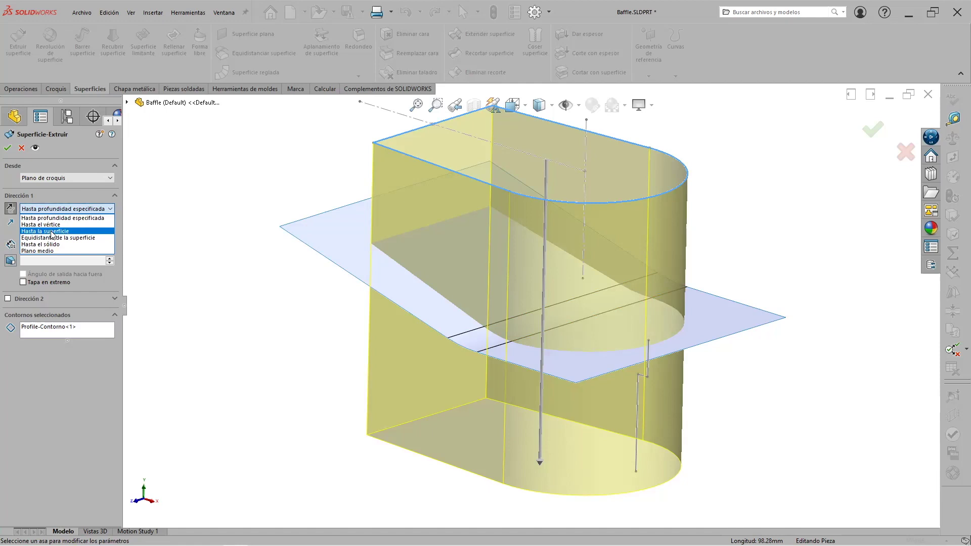
pyautogui.click(51, 232)
pyautogui.click(421, 244)
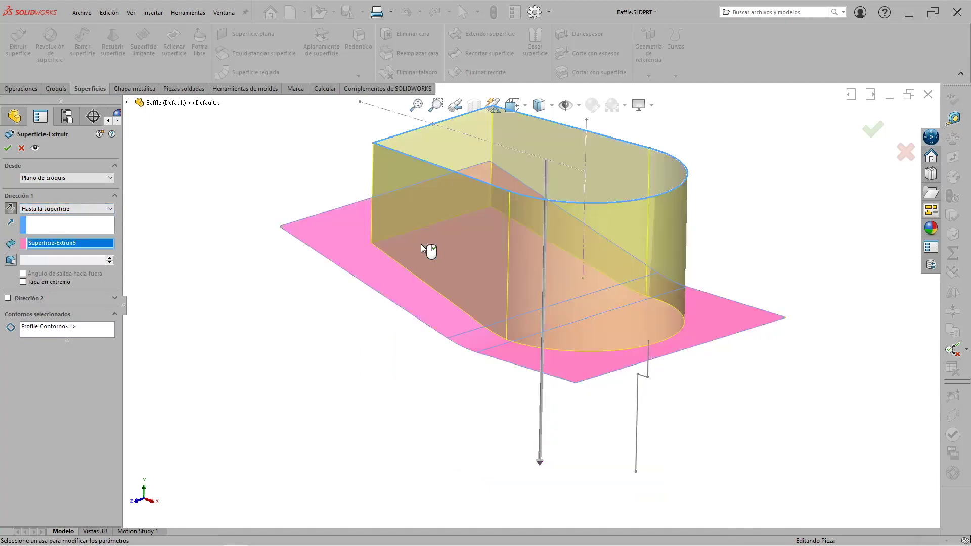
pyautogui.moveTo(620, 344)
pyautogui.mouseDown(button='middle')
pyautogui.moveTo(644, 322)
pyautogui.moveTo(617, 334)
pyautogui.mouseUp(button='middle')
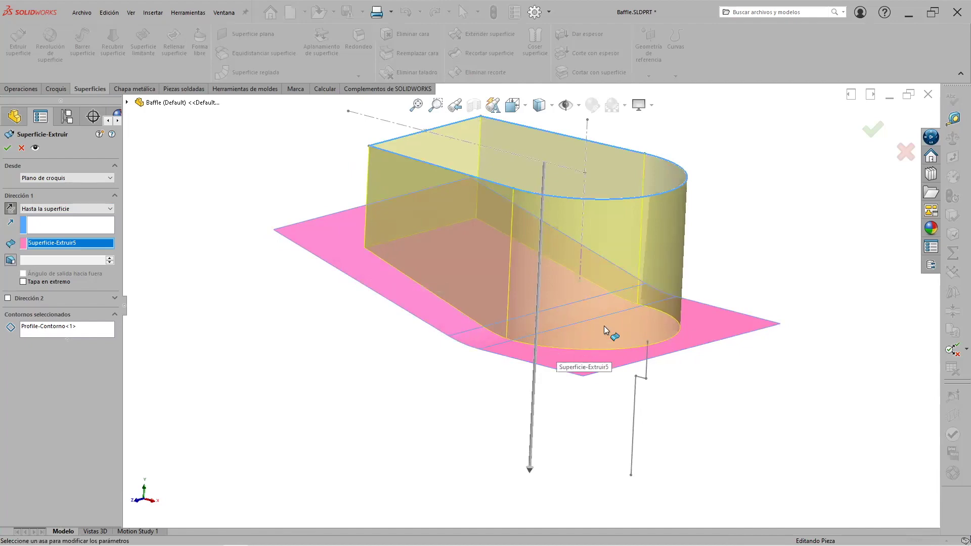
pyautogui.moveTo(419, 289)
pyautogui.mouseDown(button='middle')
pyautogui.moveTo(483, 275)
pyautogui.moveTo(407, 280)
pyautogui.moveTo(413, 298)
pyautogui.mouseUp(button='middle')
pyautogui.click(7, 148)
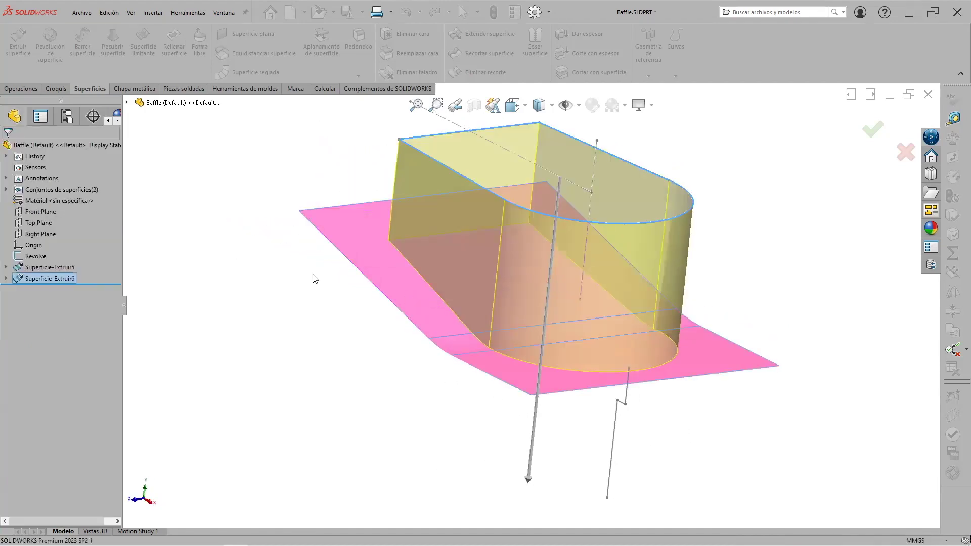
pyautogui.moveTo(475, 339)
pyautogui.mouseDown(button='middle')
pyautogui.moveTo(499, 286)
pyautogui.moveTo(520, 319)
pyautogui.moveTo(581, 337)
pyautogui.moveTo(452, 203)
pyautogui.mouseUp(button='middle')
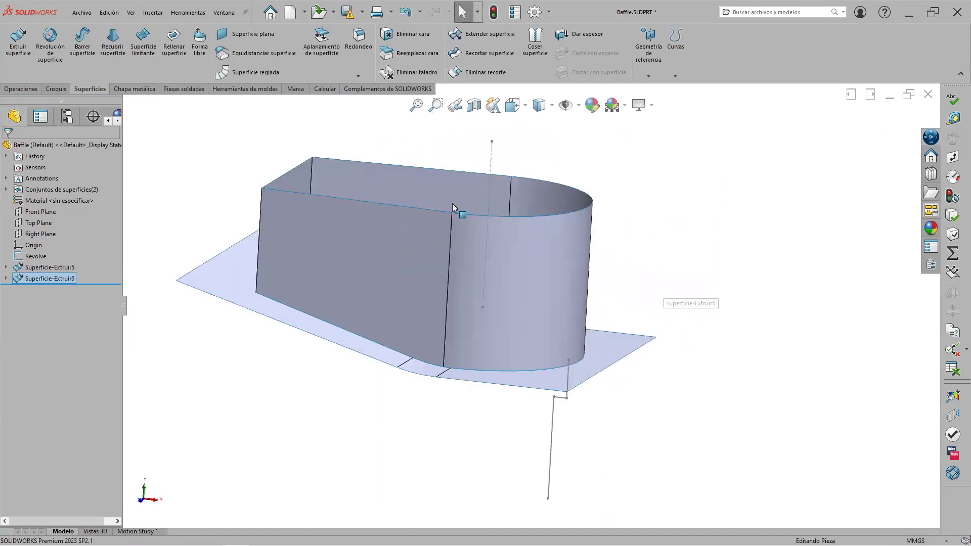
# Revolve the Revolve sketch 360.00° about Línea5 into a cylindrical outlet pipe surface.
pyautogui.click(46, 55)
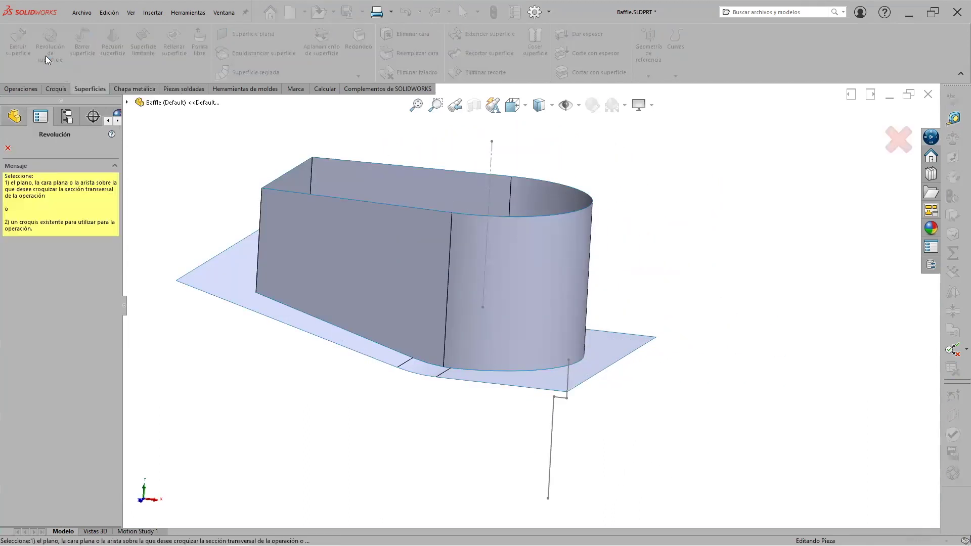
pyautogui.click(552, 409)
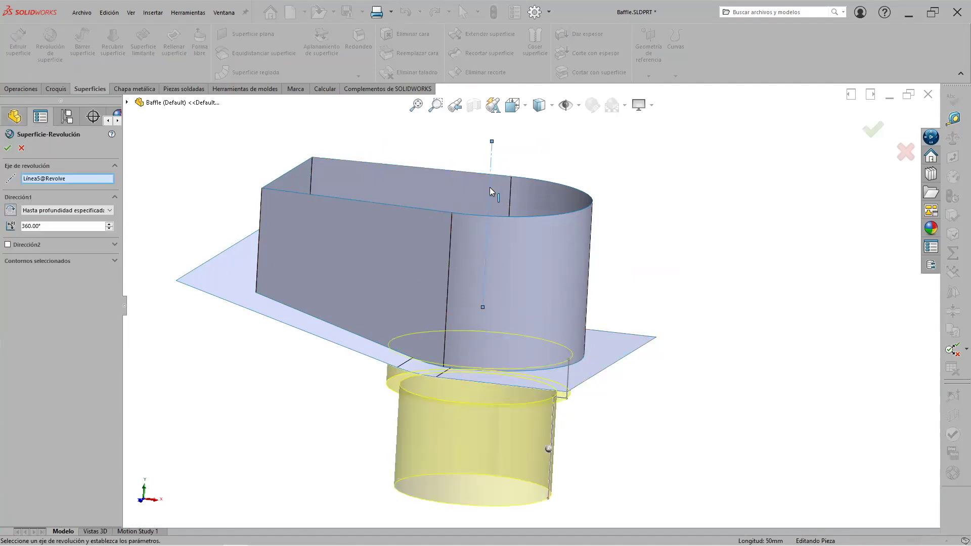
pyautogui.scroll(3, 480, 263)
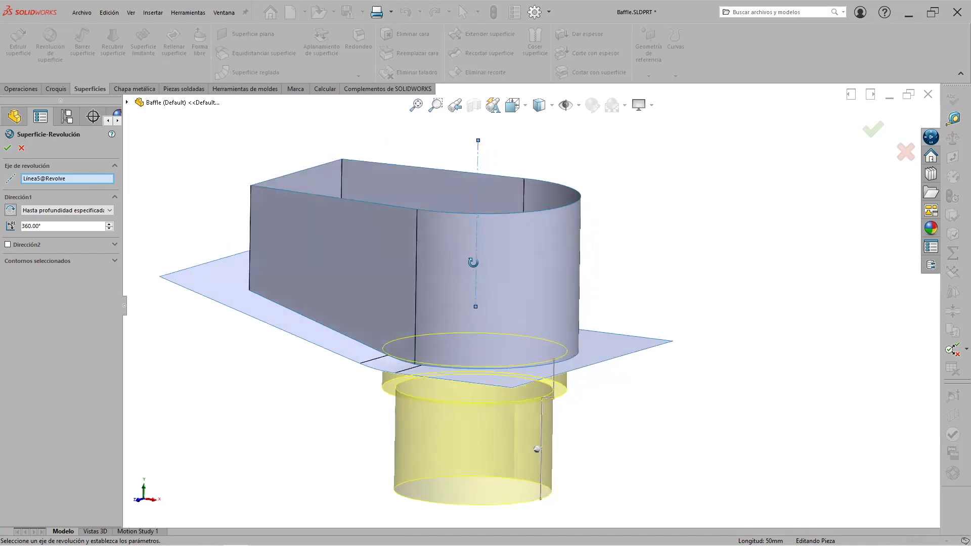
pyautogui.moveTo(479, 279); pyautogui.dragTo(473, 300, button='middle')
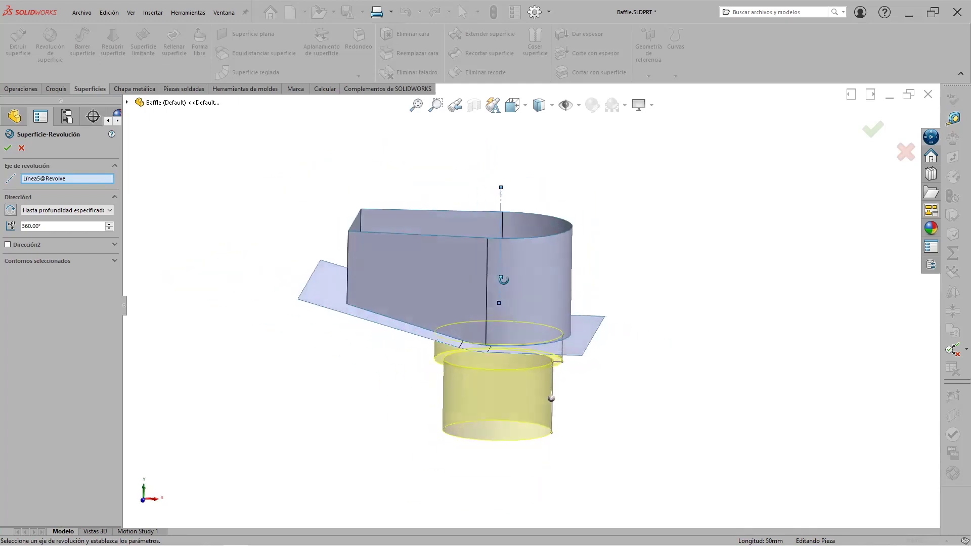
pyautogui.click(8, 151)
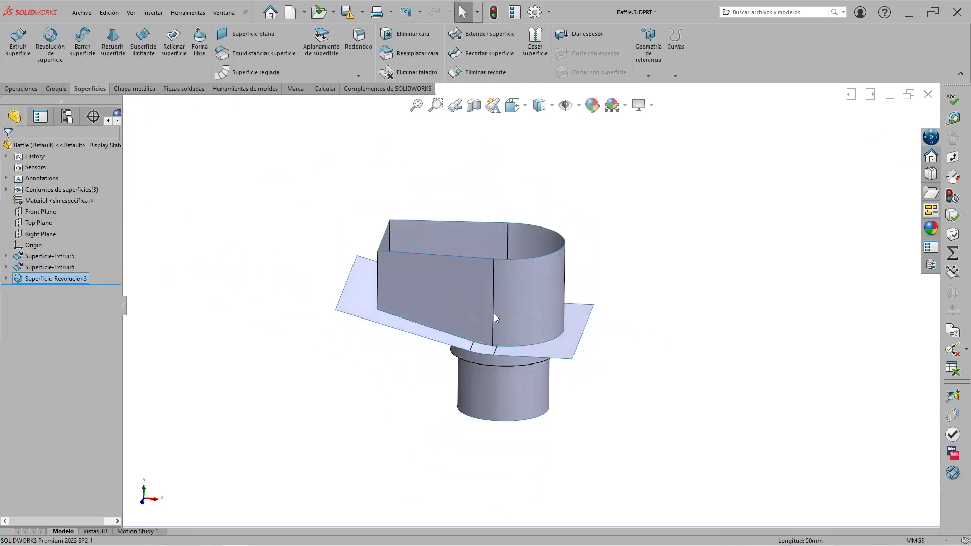
# Orbit and zoom to inspect the flange beneath the sloped sheet, then start Extender superficie.
pyautogui.moveTo(500, 326); pyautogui.dragTo(511, 260, button='middle')
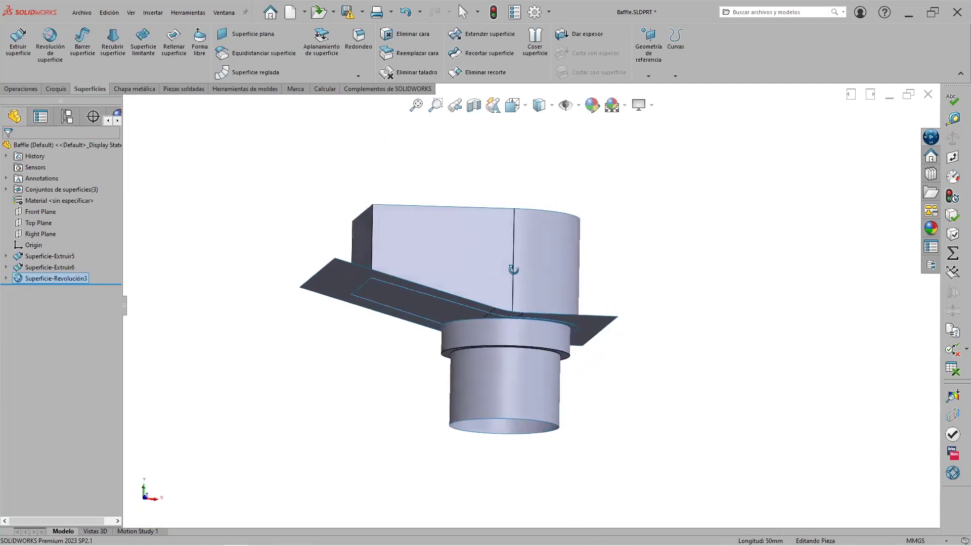
pyautogui.scroll(-3, 496, 324)
pyautogui.scroll(-2, 511, 318)
pyautogui.scroll(-3, 531, 329)
pyautogui.moveTo(531, 329); pyautogui.dragTo(475, 315, button='middle')
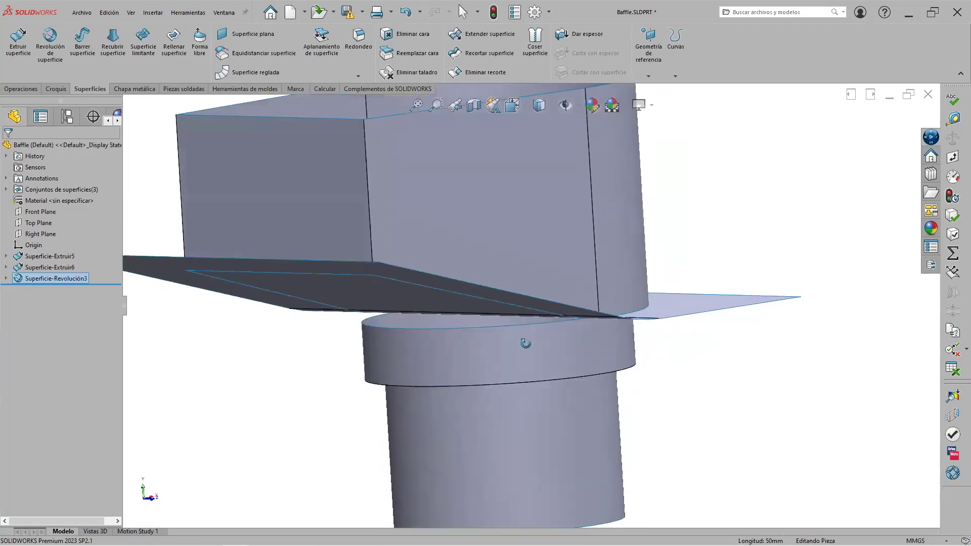
pyautogui.scroll(-2, 455, 313)
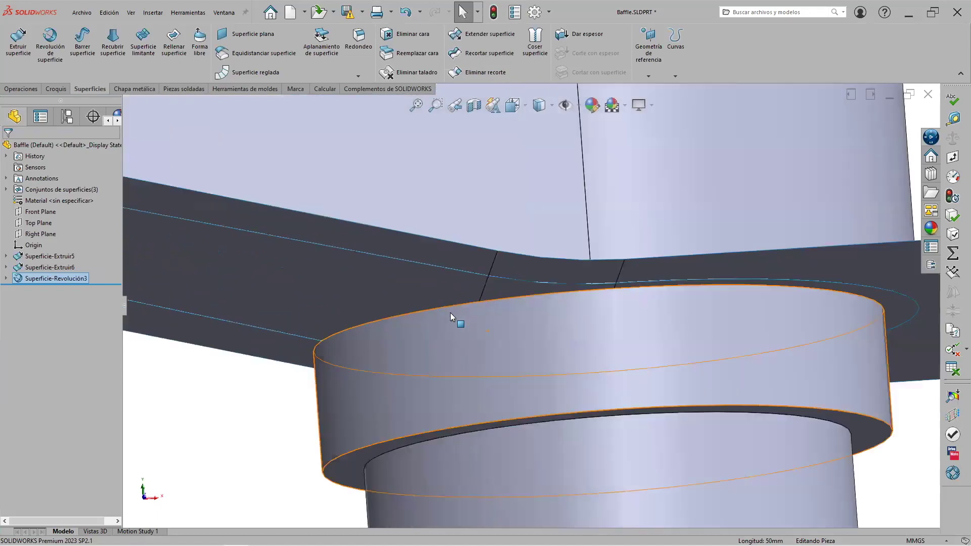
pyautogui.moveTo(472, 316)
pyautogui.mouseDown(button='middle')
pyautogui.moveTo(602, 299)
pyautogui.moveTo(435, 338)
pyautogui.moveTo(442, 318)
pyautogui.moveTo(468, 297)
pyautogui.mouseUp(button='middle')
pyautogui.scroll(4, 436, 338)
pyautogui.scroll(-3, 476, 317)
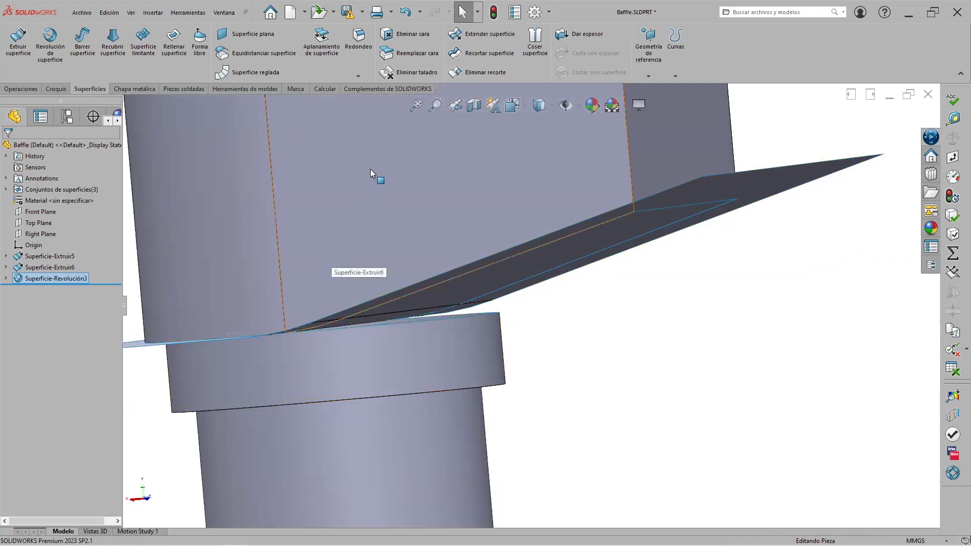
pyautogui.click(472, 38)
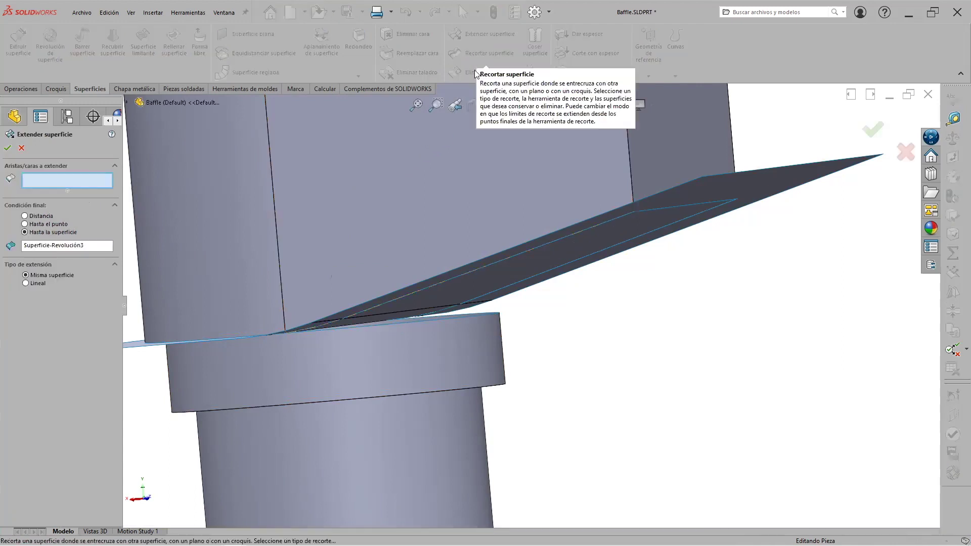
# Pick the flange top edge, then clear the stray face and preset end-surface selections.
pyautogui.scroll(-3, 483, 278)
pyautogui.scroll(-2, 486, 313)
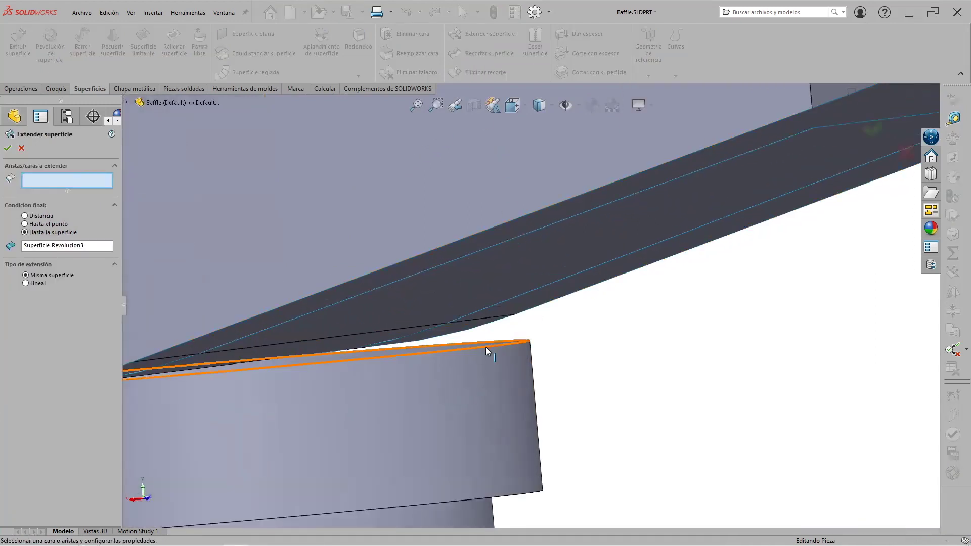
pyautogui.click(485, 347)
pyautogui.scroll(2, 484, 345)
pyautogui.scroll(1, 483, 344)
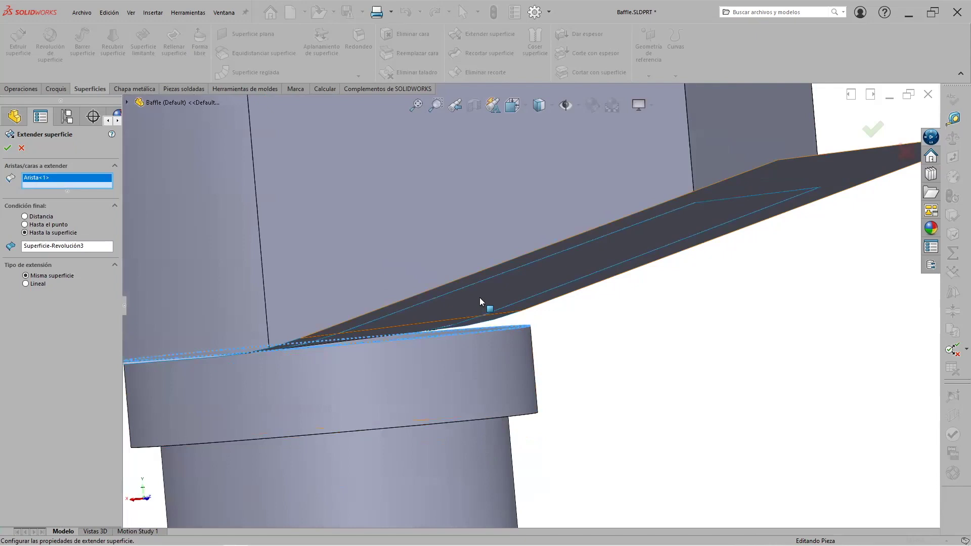
pyautogui.click(480, 295)
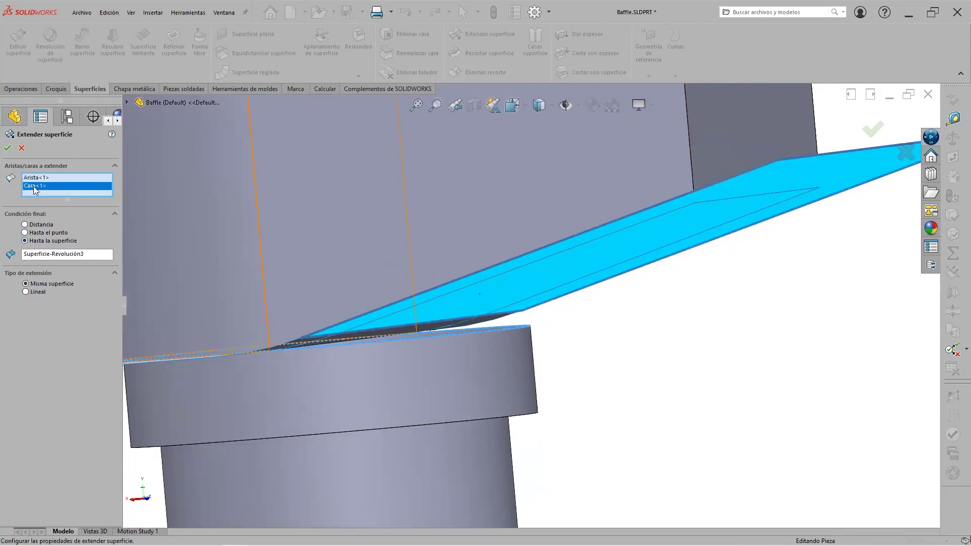
pyautogui.press('Delete')
pyautogui.click(40, 247)
pyautogui.press('Delete')
pyautogui.click(43, 186)
# Extend the flange top edge up to Superficie-Extruir5 with Hasta la superficie.
pyautogui.click(500, 331)
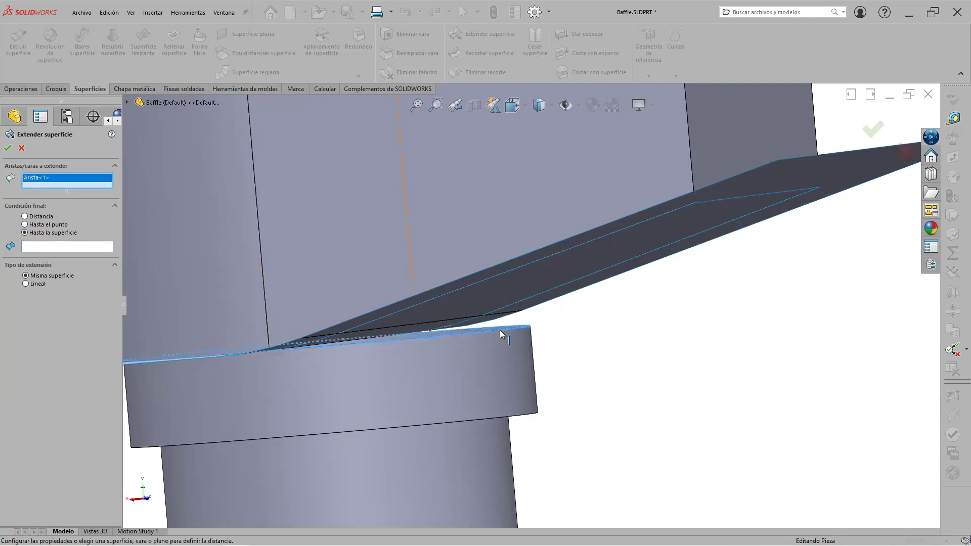
pyautogui.click(525, 276)
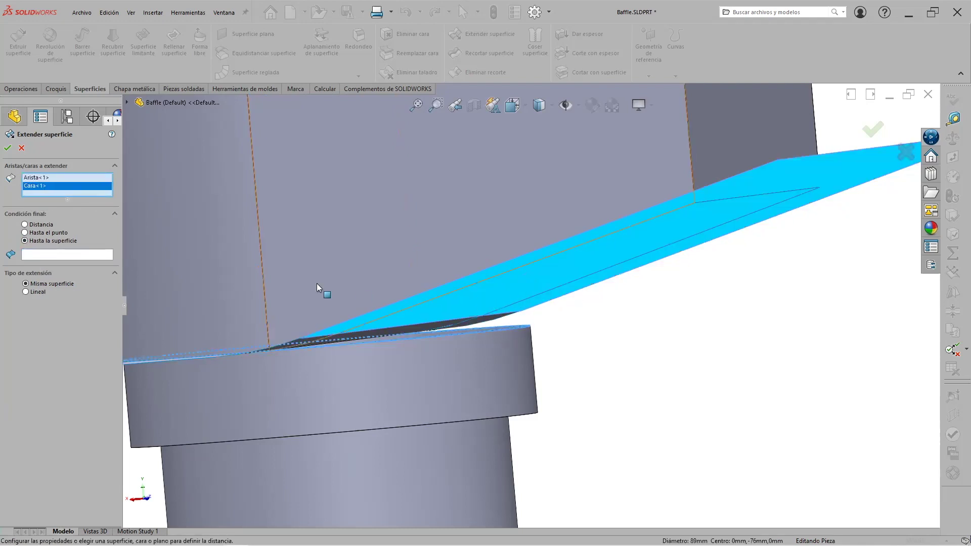
pyautogui.press('Delete')
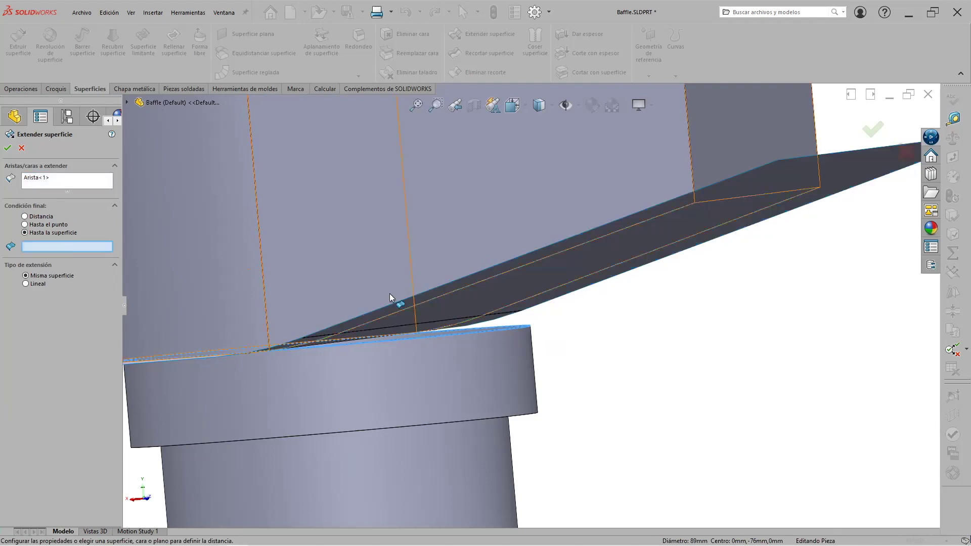
pyautogui.click(508, 290)
pyautogui.moveTo(522, 330); pyautogui.dragTo(532, 319, button='middle')
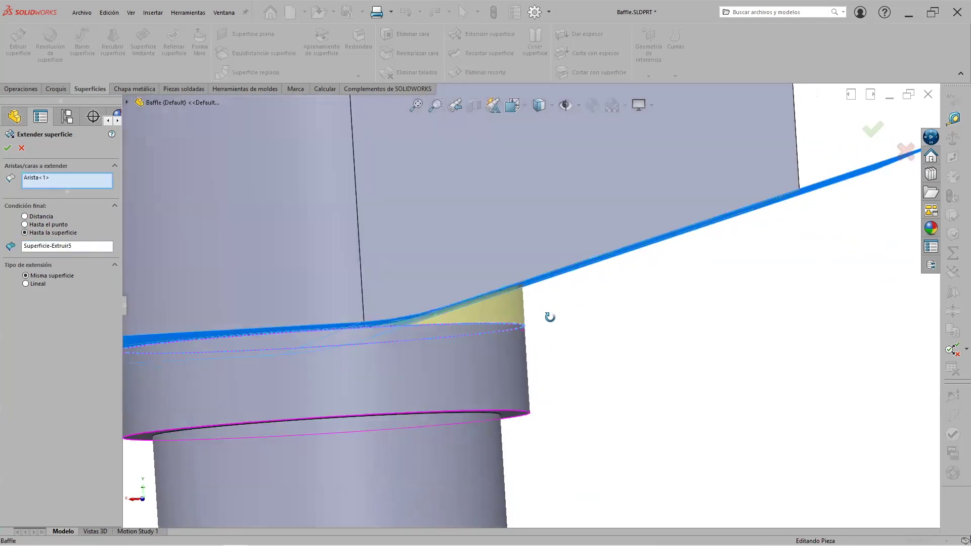
pyautogui.click(9, 150)
pyautogui.moveTo(551, 355)
pyautogui.mouseDown(button='middle')
pyautogui.moveTo(566, 351)
pyautogui.moveTo(536, 351)
pyautogui.moveTo(553, 359)
pyautogui.moveTo(650, 320)
pyautogui.moveTo(773, 321)
pyautogui.moveTo(792, 407)
pyautogui.mouseUp(button='middle')
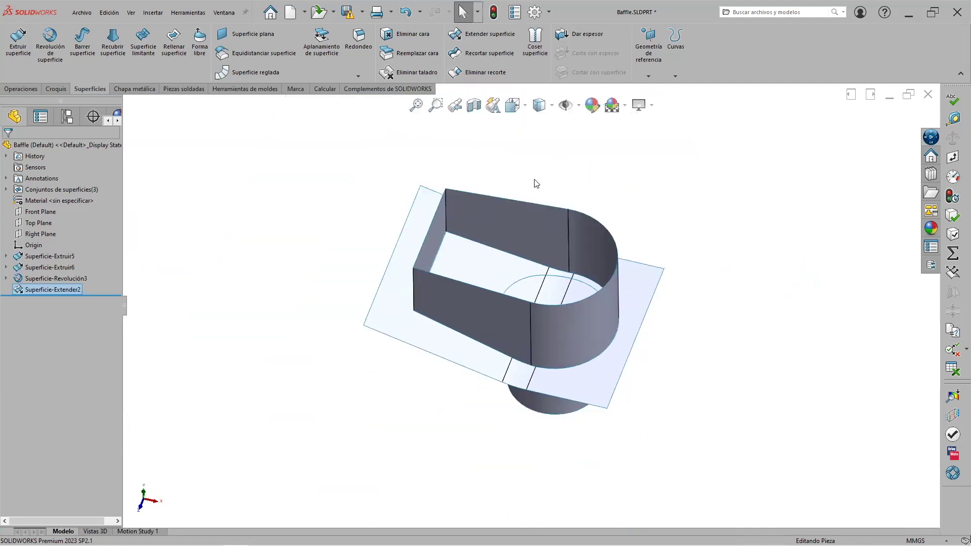
pyautogui.click(485, 55)
# Trim the sloped sheet with Superficie-Extruir6 as tool, removing the part outside the duct.
pyautogui.moveTo(551, 276)
pyautogui.mouseDown(button='middle')
pyautogui.moveTo(521, 311)
pyautogui.moveTo(418, 237)
pyautogui.mouseUp(button='middle')
pyautogui.click(77, 234)
pyautogui.press('Delete')
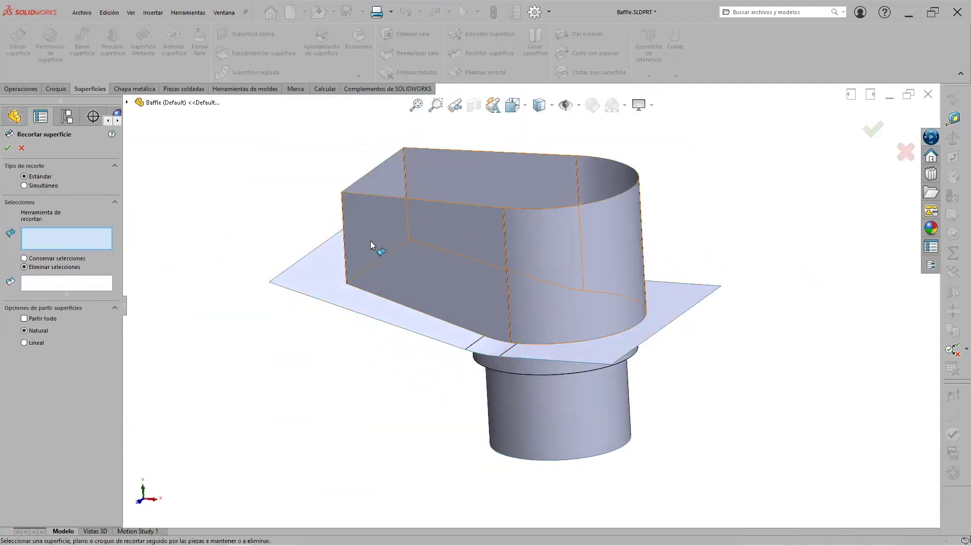
pyautogui.click(409, 245)
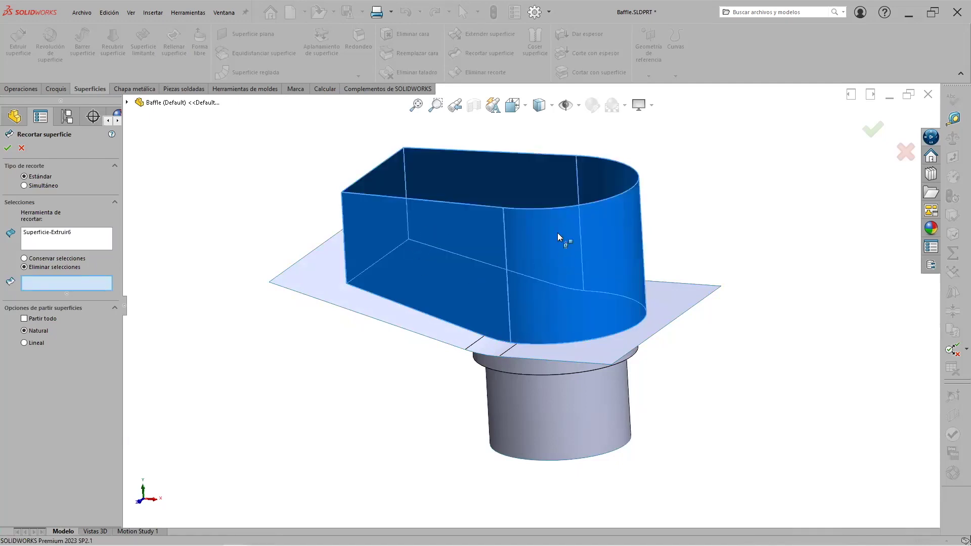
pyautogui.moveTo(466, 239); pyautogui.dragTo(171, 318, button='middle')
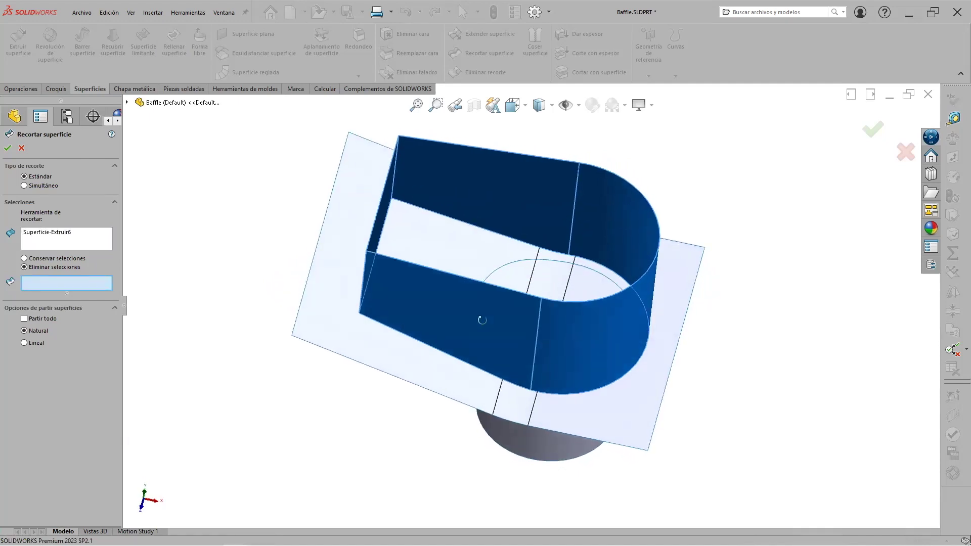
pyautogui.click(343, 302)
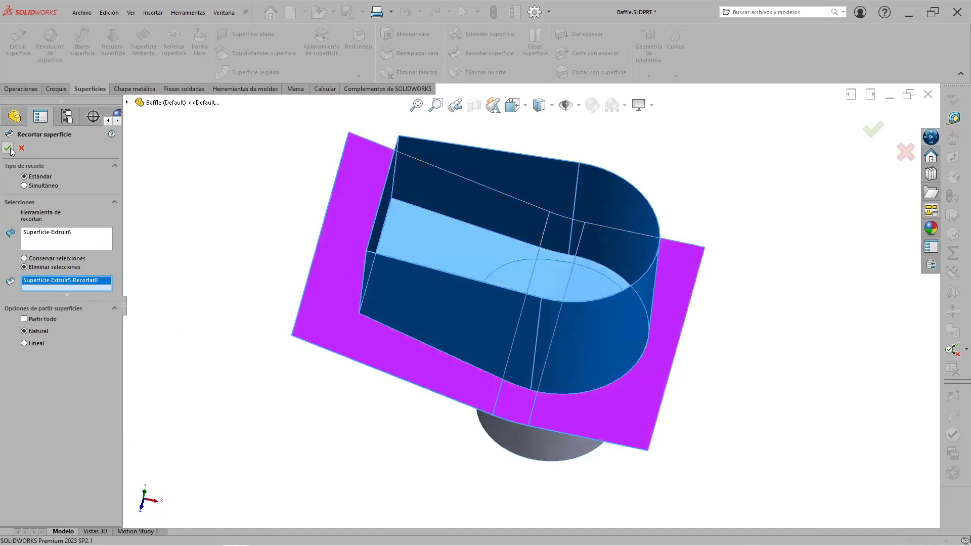
pyautogui.moveTo(462, 364); pyautogui.dragTo(459, 183, button='middle')
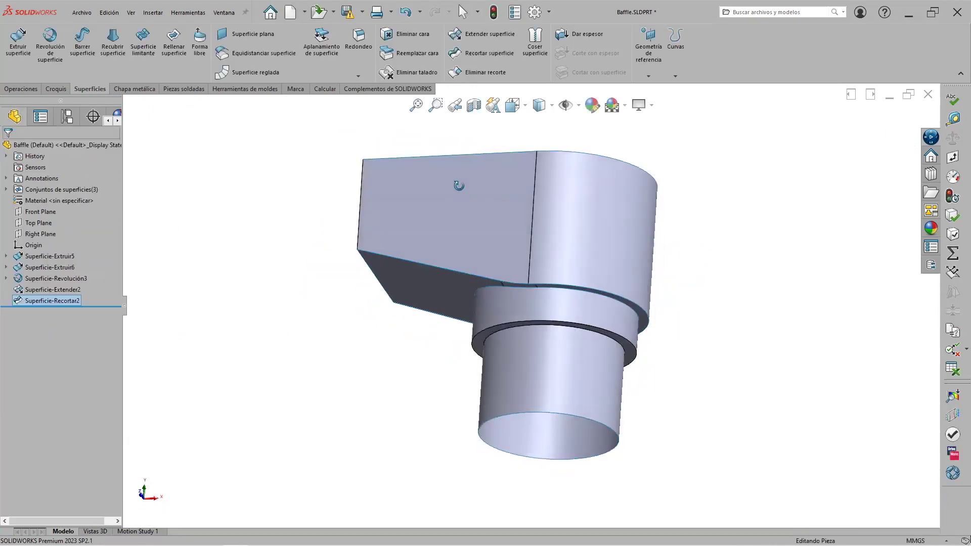
# Trim with Superficie-Extender2 as tool, removing the disc inside the flange.
pyautogui.click(481, 51)
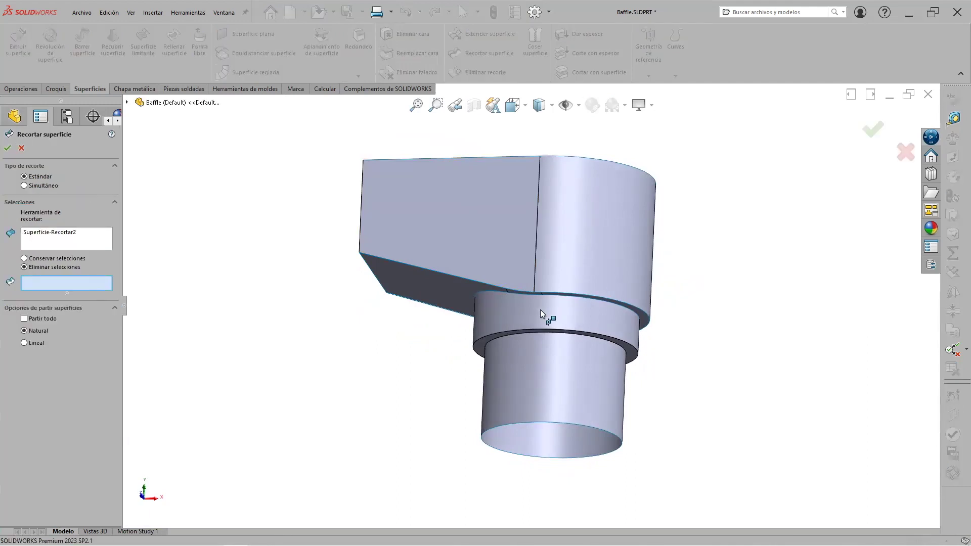
pyautogui.click(75, 234)
pyautogui.click(562, 331)
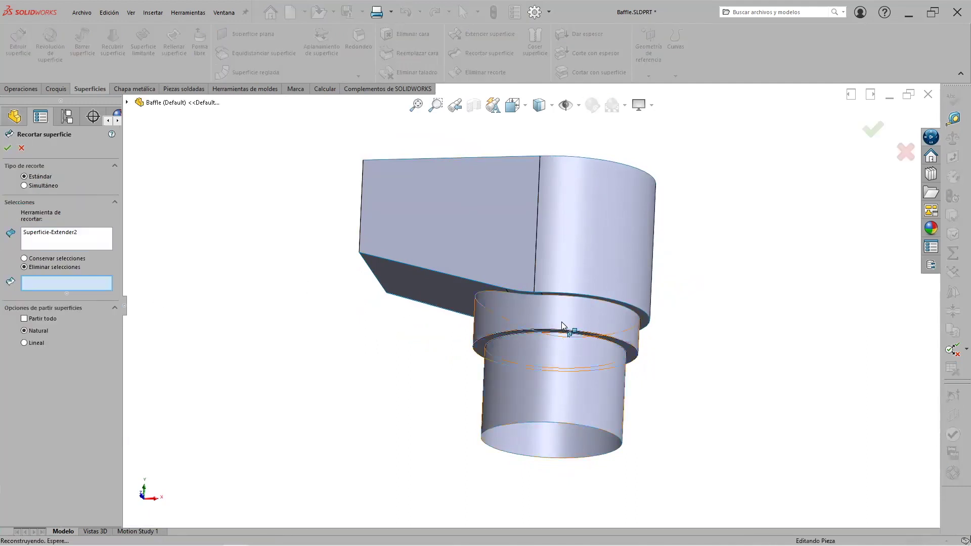
pyautogui.moveTo(585, 368); pyautogui.dragTo(571, 299, button='middle')
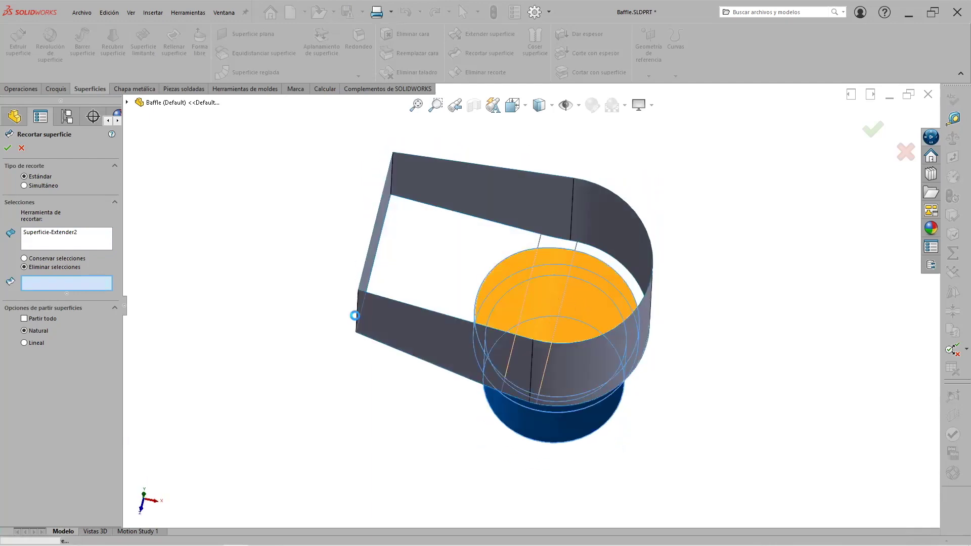
pyautogui.click(551, 306)
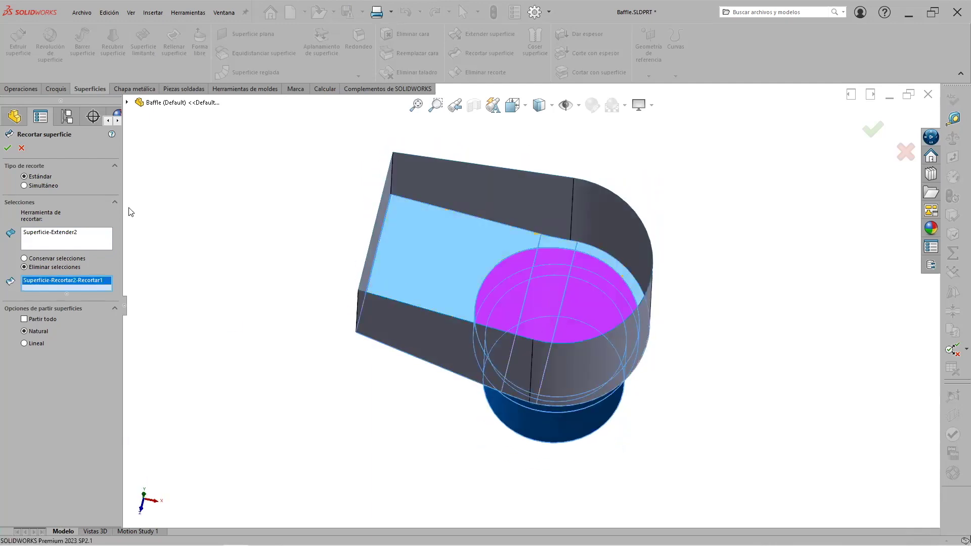
pyautogui.click(8, 148)
pyautogui.moveTo(592, 398)
pyautogui.mouseDown(button='middle')
pyautogui.moveTo(576, 174)
pyautogui.moveTo(504, 256)
pyautogui.moveTo(634, 454)
pyautogui.moveTo(622, 302)
pyautogui.moveTo(675, 245)
pyautogui.moveTo(888, 213)
pyautogui.moveTo(866, 275)
pyautogui.mouseUp(button='middle')
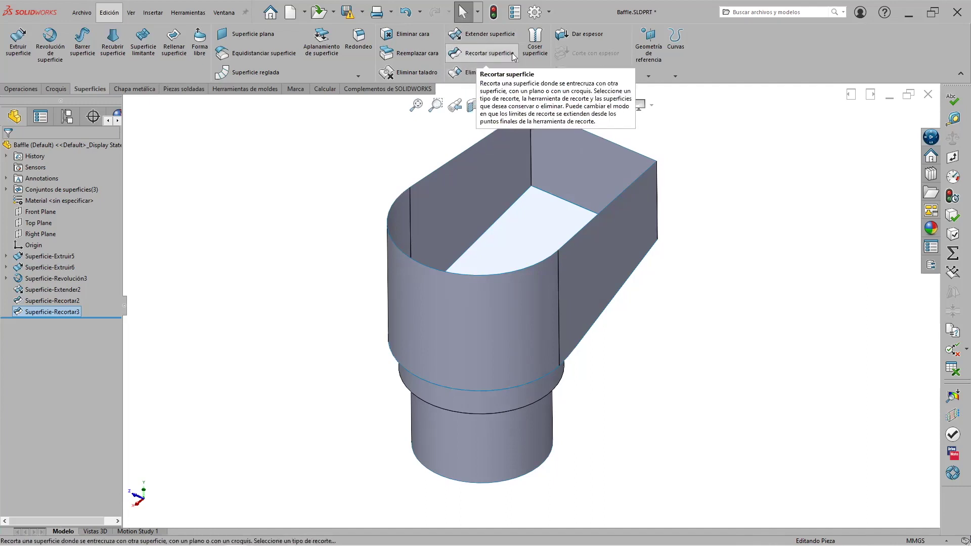
pyautogui.moveTo(514, 330)
pyautogui.mouseDown(button='middle')
pyautogui.moveTo(512, 295)
pyautogui.moveTo(629, 297)
pyautogui.moveTo(661, 347)
pyautogui.moveTo(628, 385)
pyautogui.moveTo(621, 377)
pyautogui.mouseUp(button='middle')
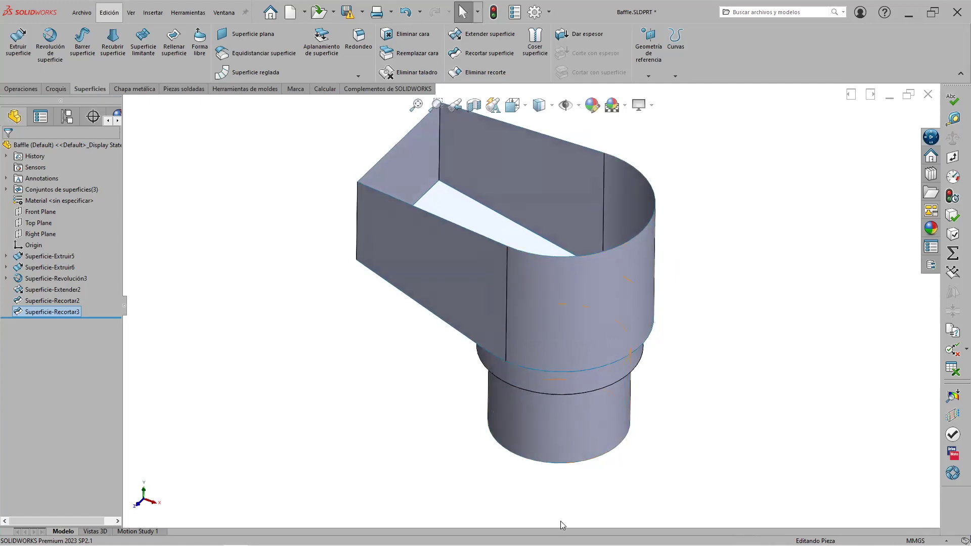